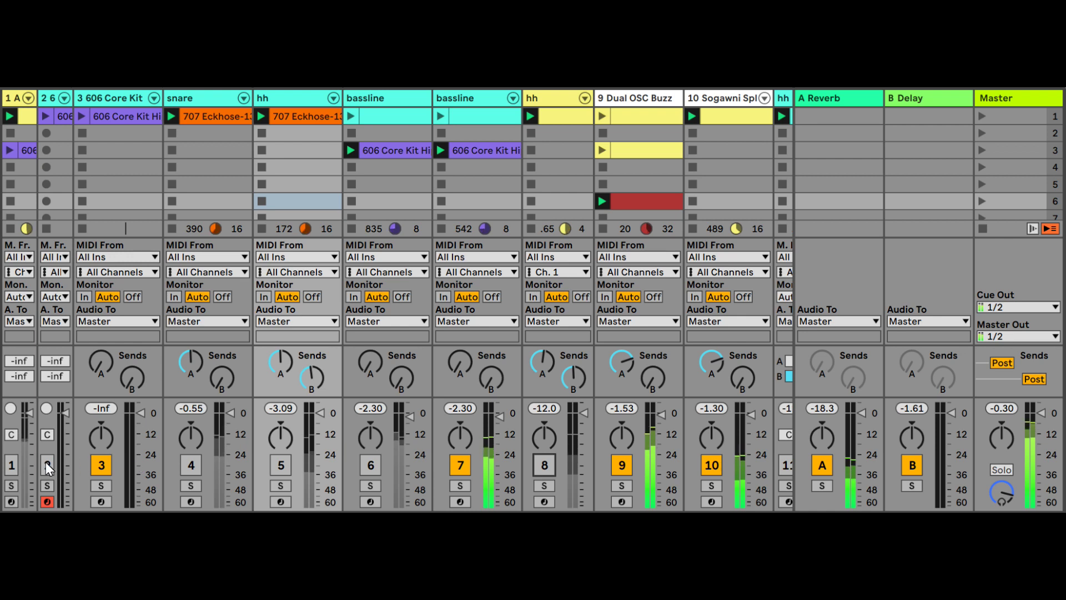
Unmute track 1, the track 6 bassline and the track 8 hh to bring them into the mix.
left_click(10, 466)
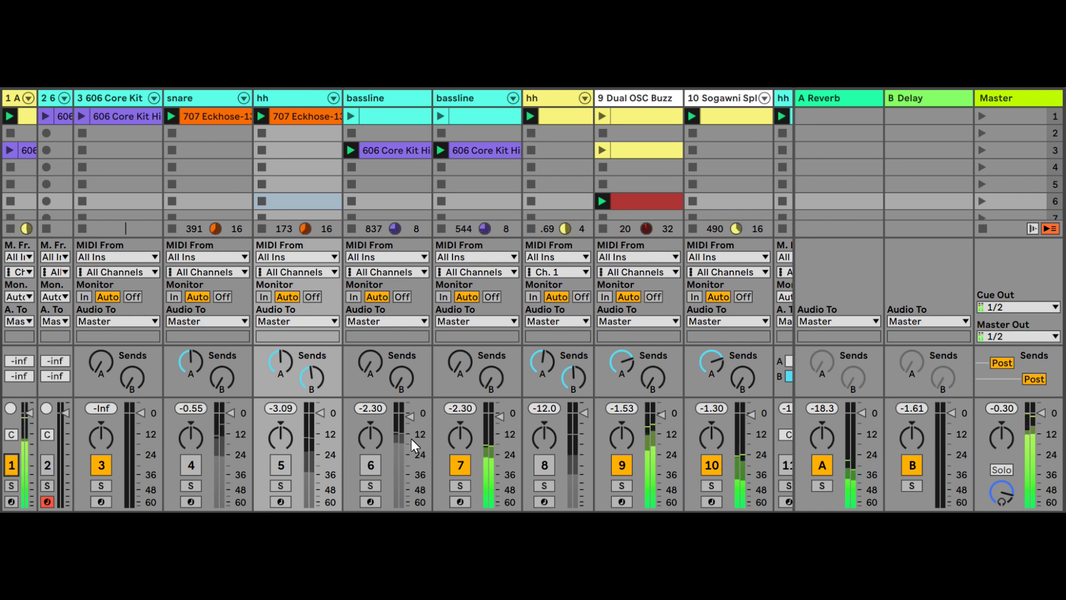
left_click(544, 466)
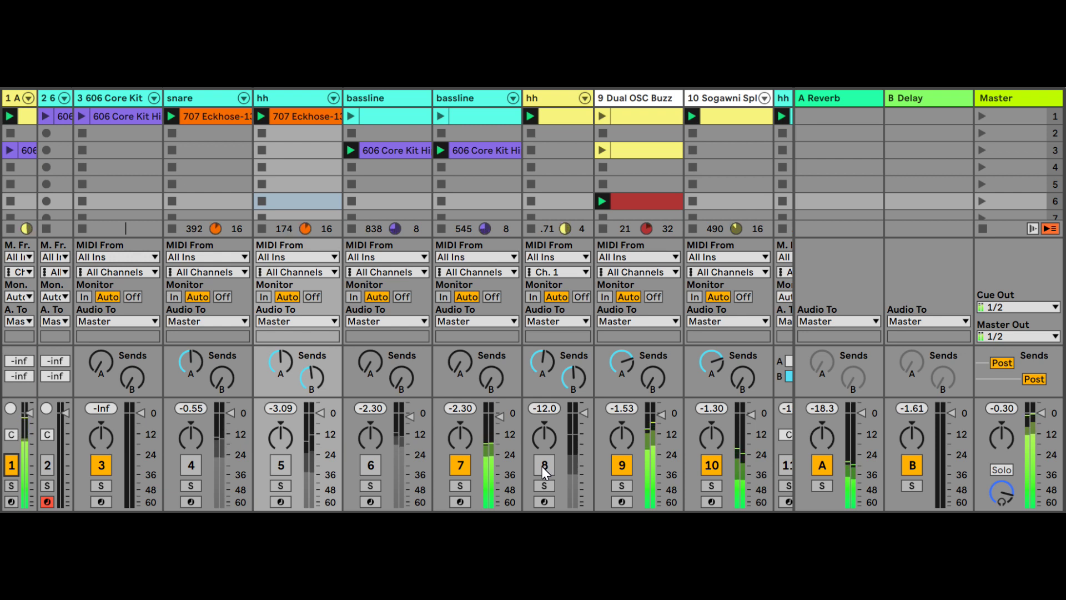
left_click(373, 465)
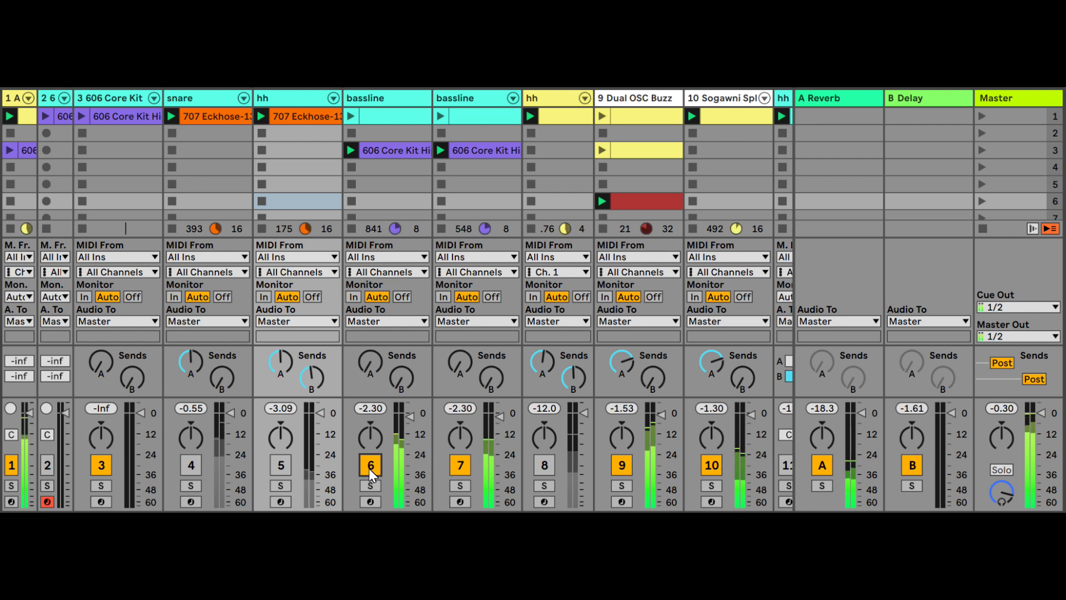
left_click(544, 468)
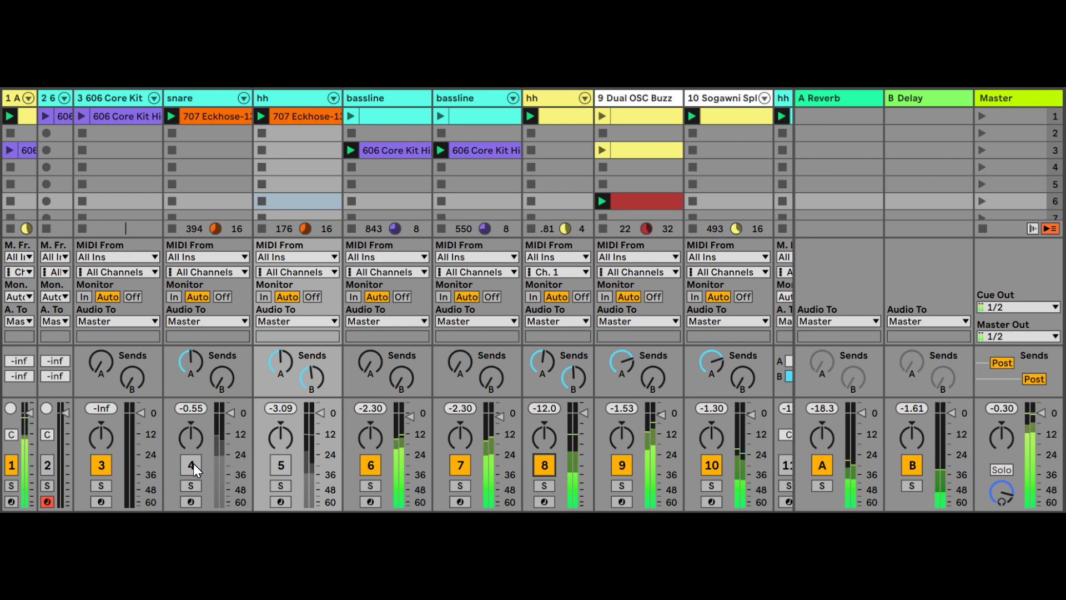
Unmute the snare track with its volume pulled fully down, and fade it in gradually to just below 0 dB.
left_click_drag(230, 414, 230, 506)
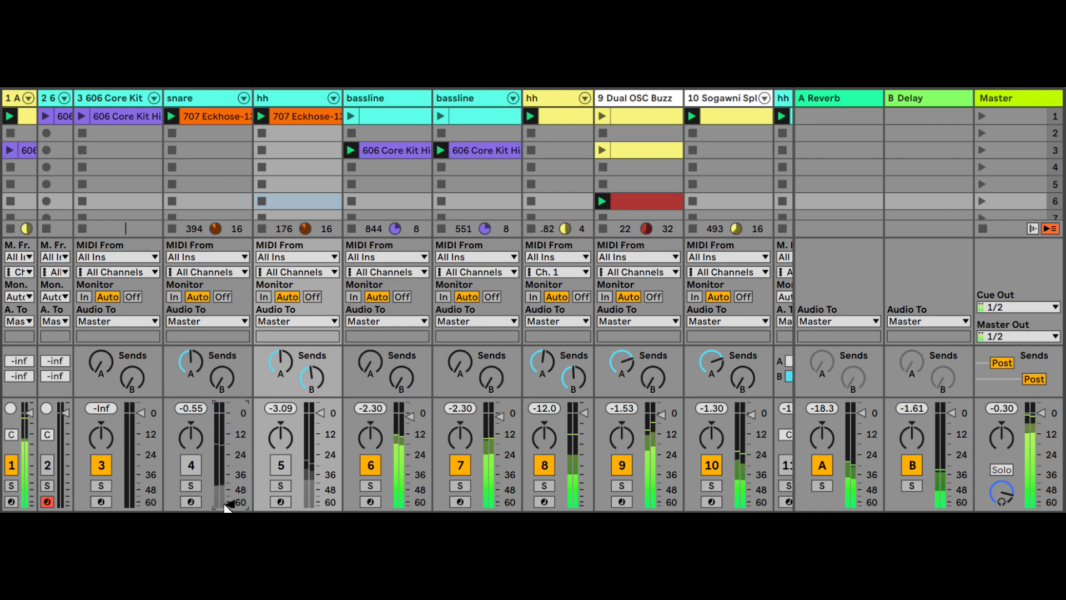
left_click(192, 466)
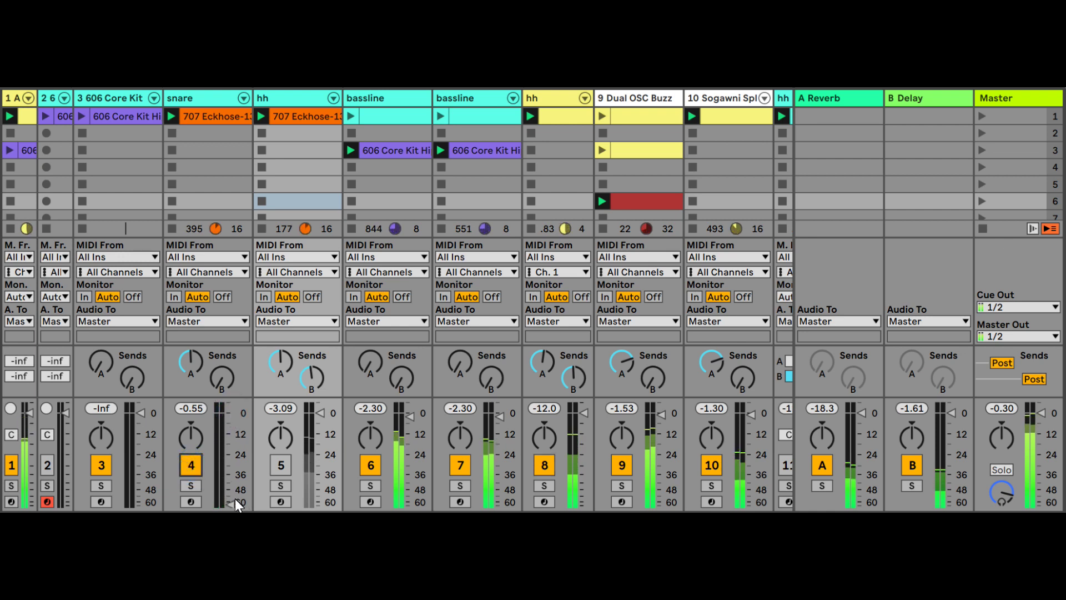
left_click_drag(233, 499, 230, 454)
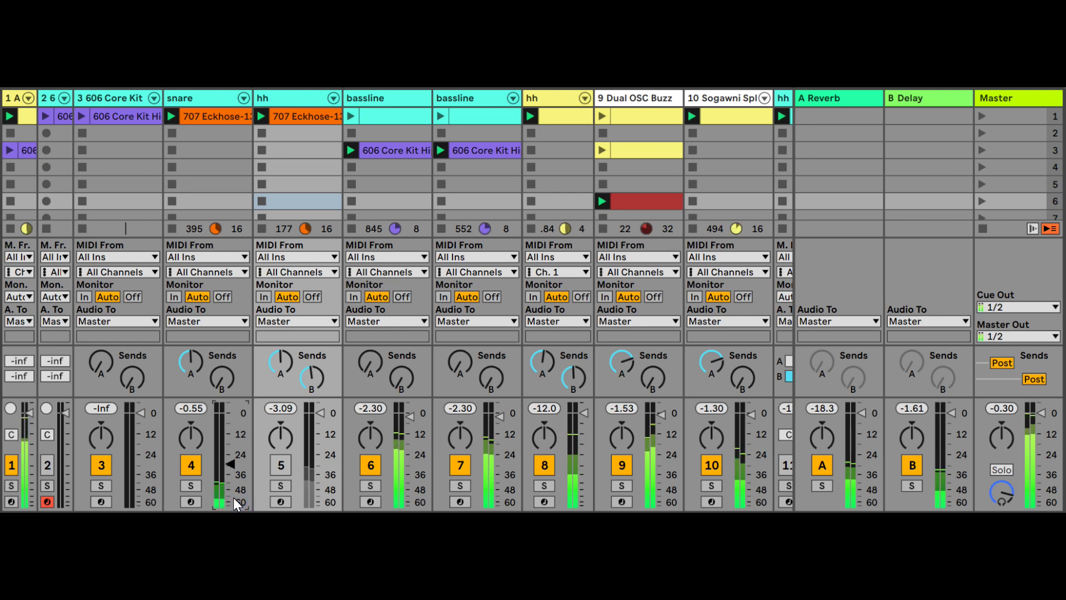
left_click_drag(231, 454, 230, 434)
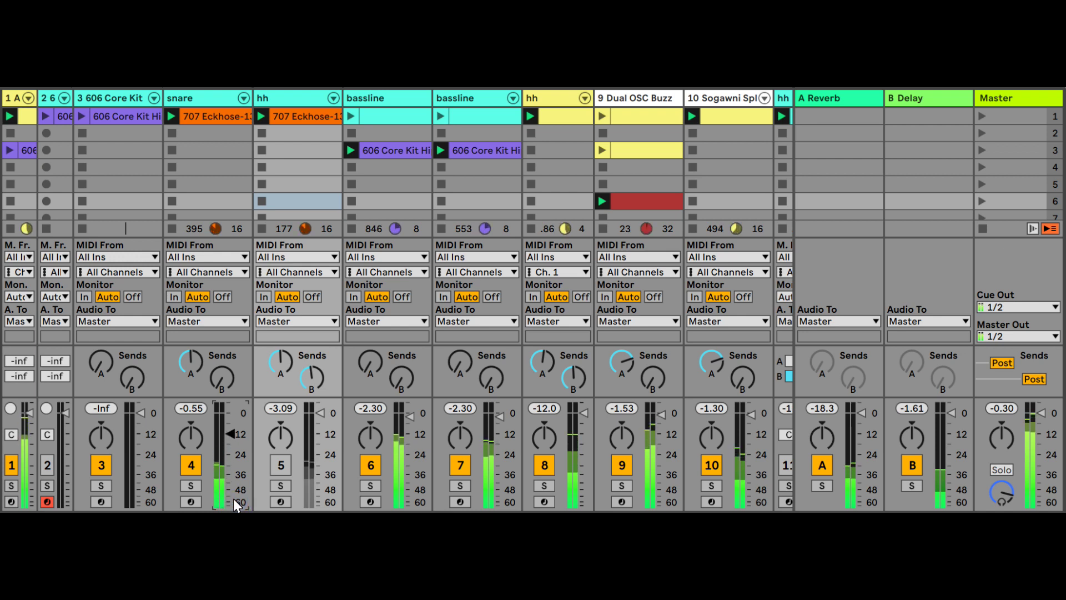
left_click_drag(230, 431, 231, 421)
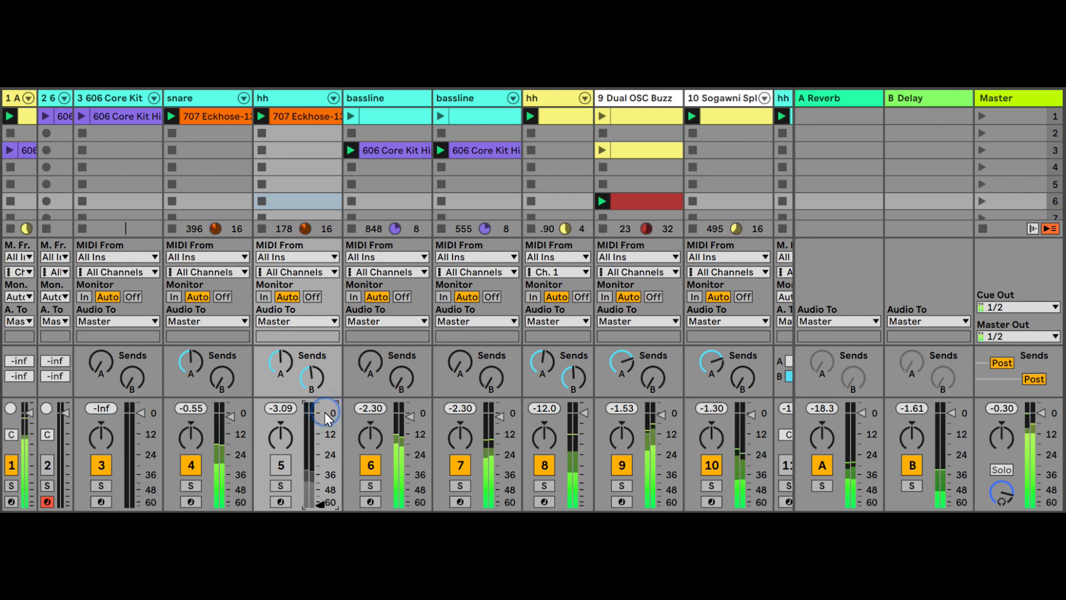
Unmute the track 5 hh from minimum volume and fade it in gradually to slightly below 0 dB.
left_click(326, 503)
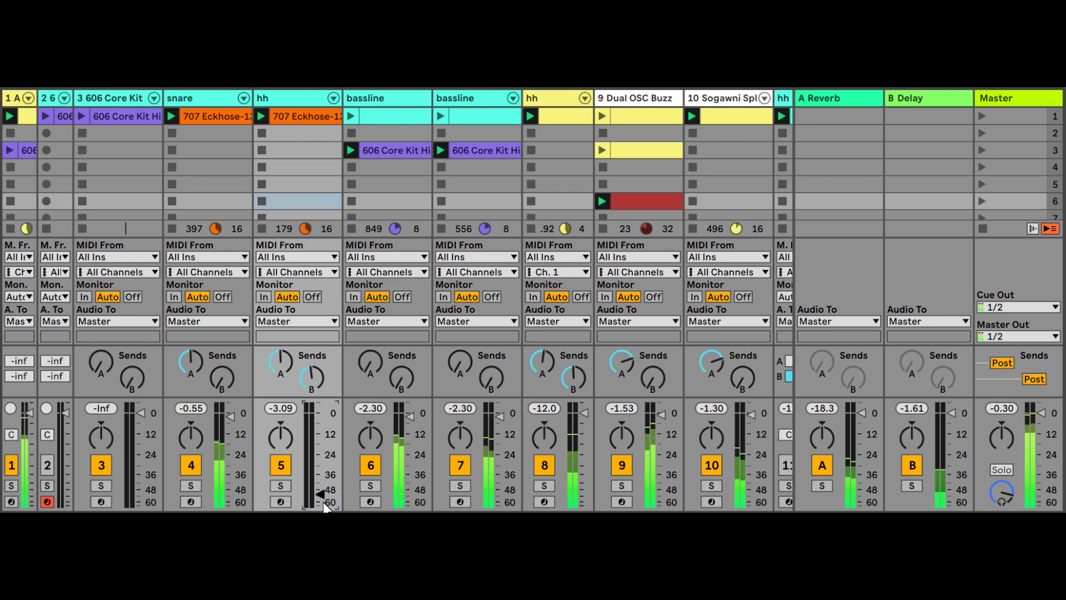
key("Up")
key("Up")
key("Up")
key("Up")
key("Up")
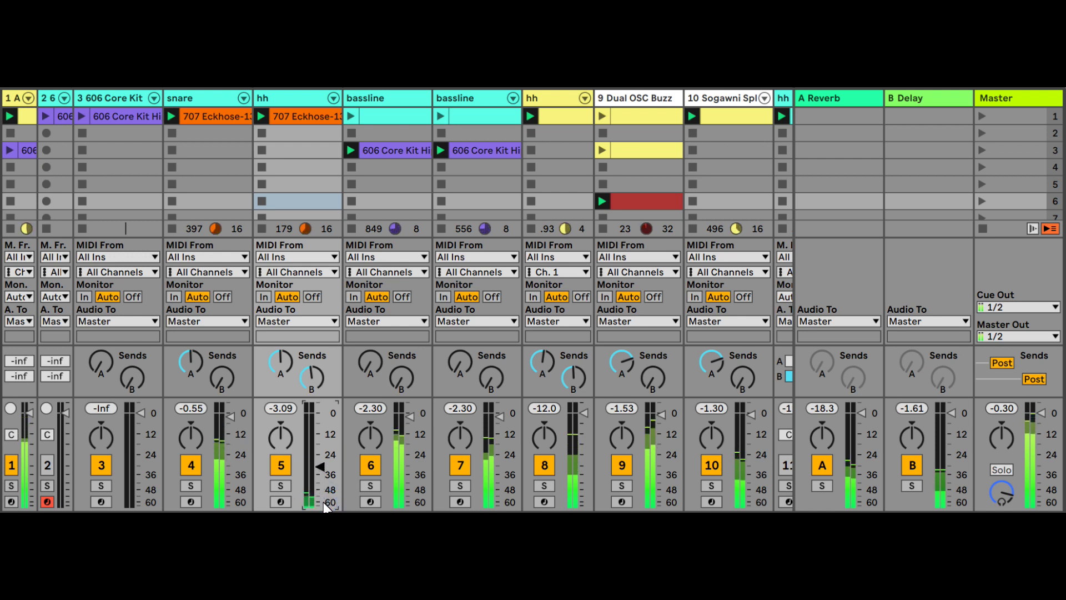
key("Up")
key("Up")
key("Up")
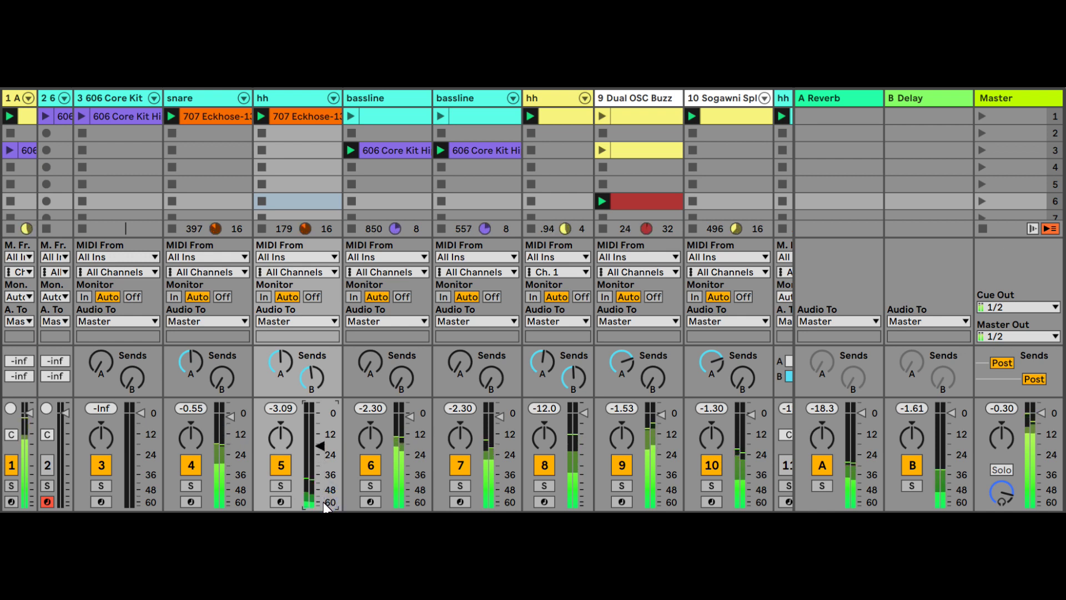
key("Up")
key("Up")
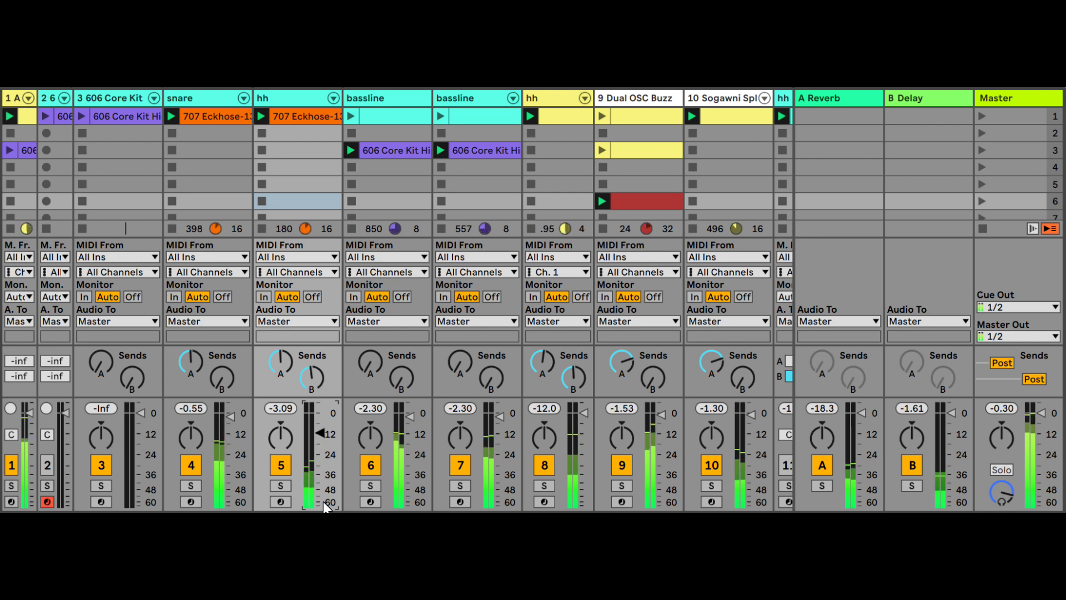
key("Up")
key("Up")
key("Up")
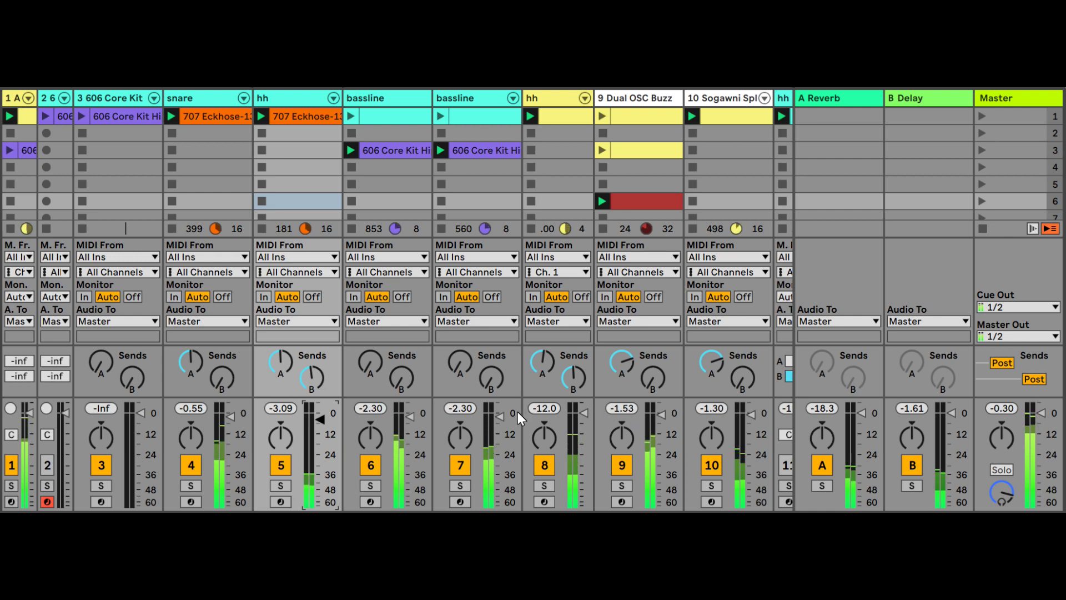
Lower the Dual OSC Buzz volume to about -24 dB, and briefly mute and unmute the track 6 bassline.
left_click(663, 413)
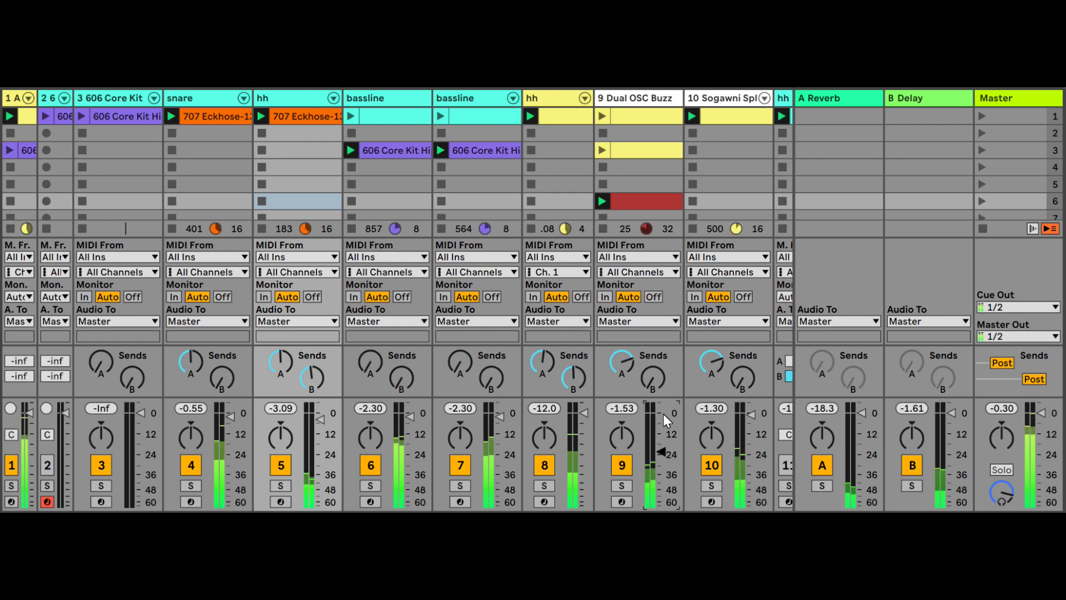
left_click(370, 466)
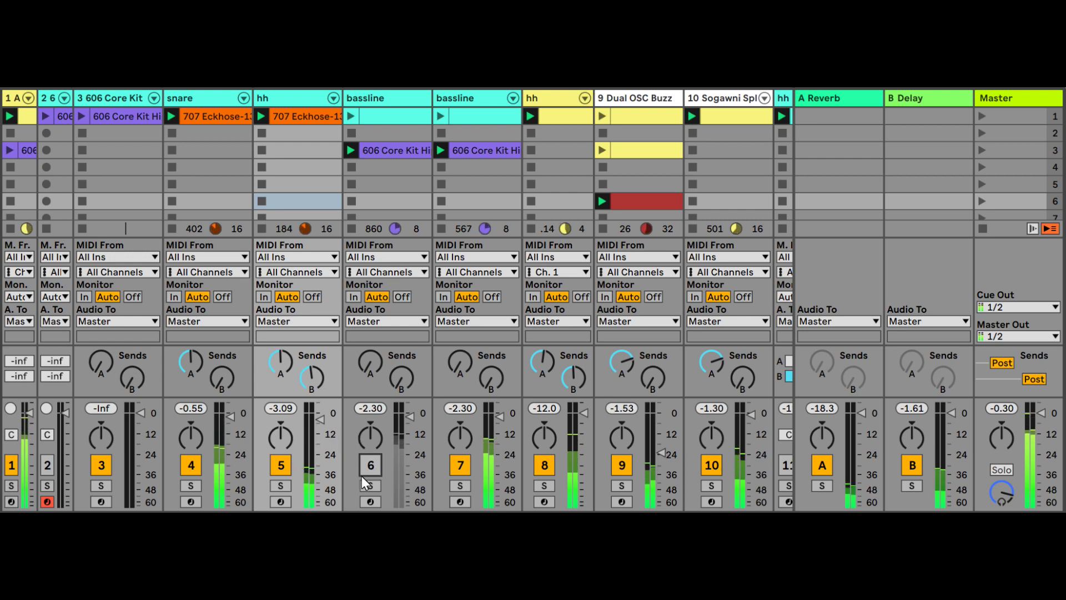
left_click(369, 465)
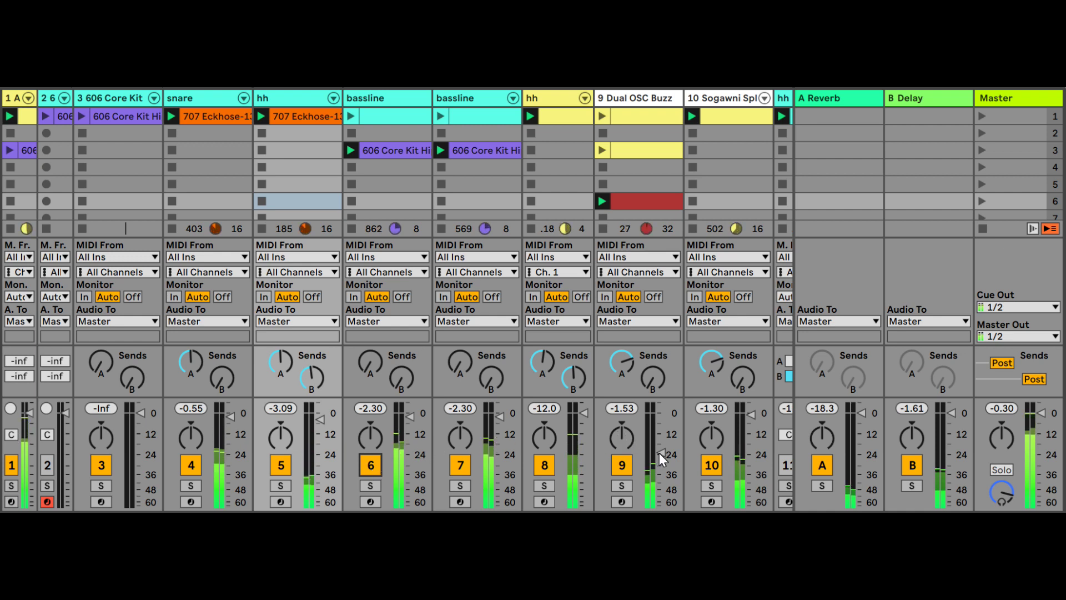
Fade the Dual OSC Buzz track up to about 0 dB and lower the track 5 hh to about -12 dB.
left_click_drag(660, 451, 660, 435)
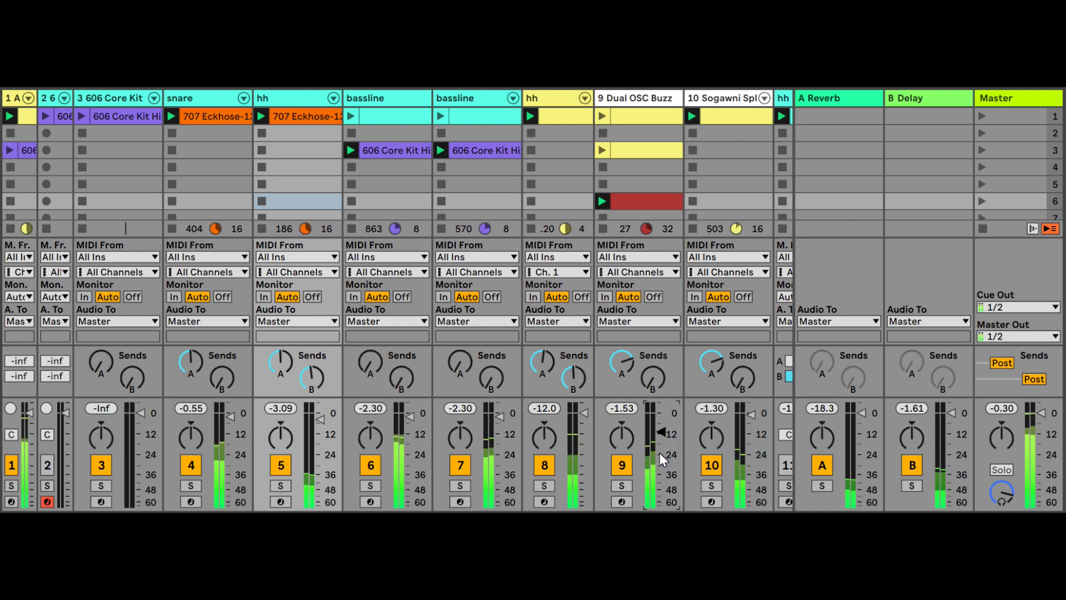
left_click_drag(660, 453, 660, 452)
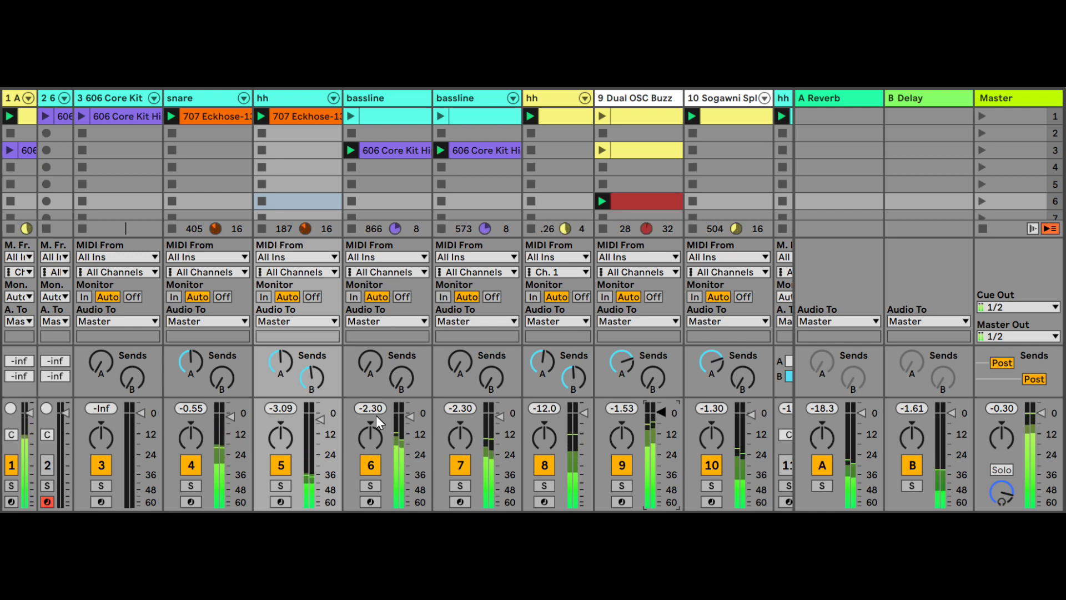
left_click(322, 422)
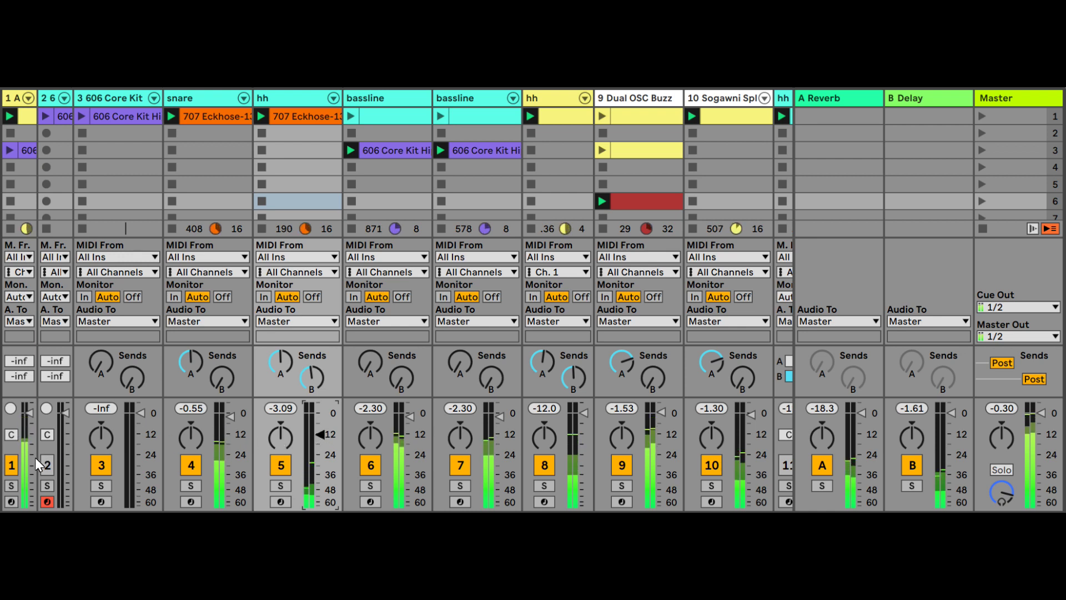
Lower the snare volume to about -12 dB while track 1 is briefly muted, and unmute track 1.
left_click(13, 464)
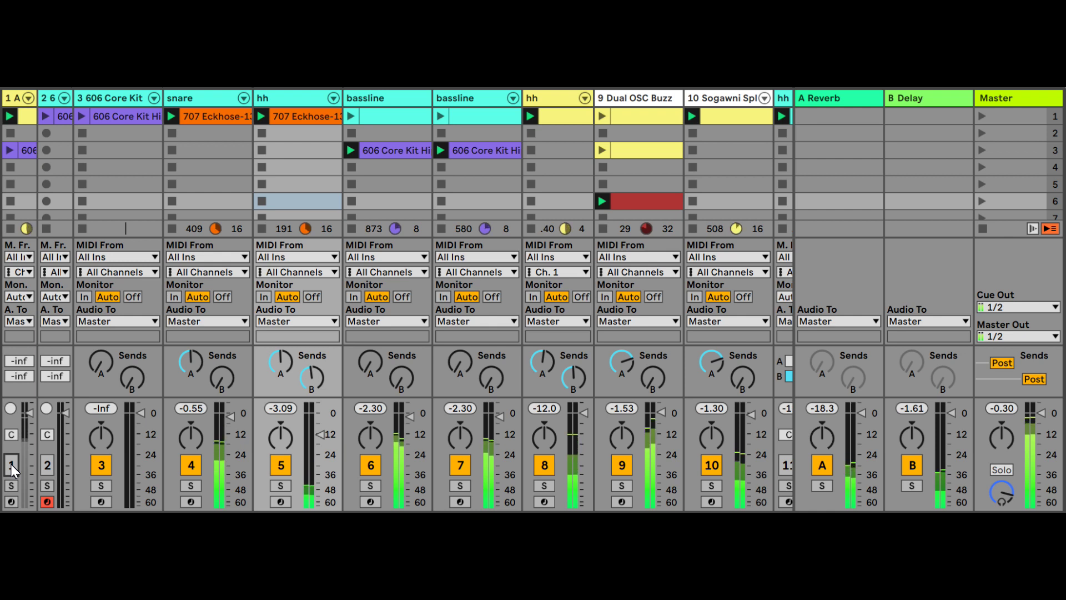
left_click(230, 419)
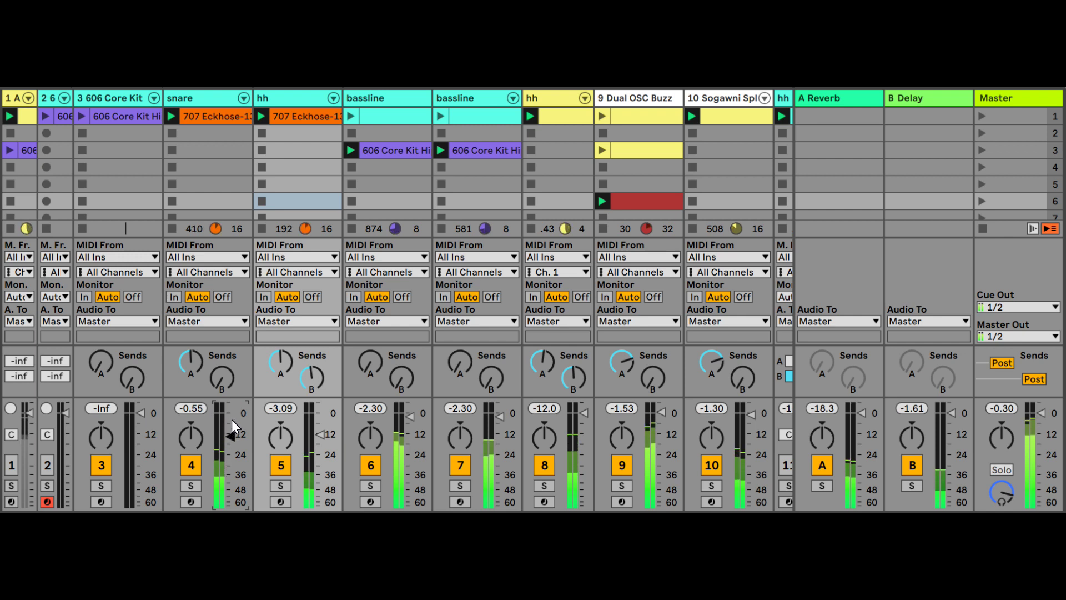
left_click(11, 466)
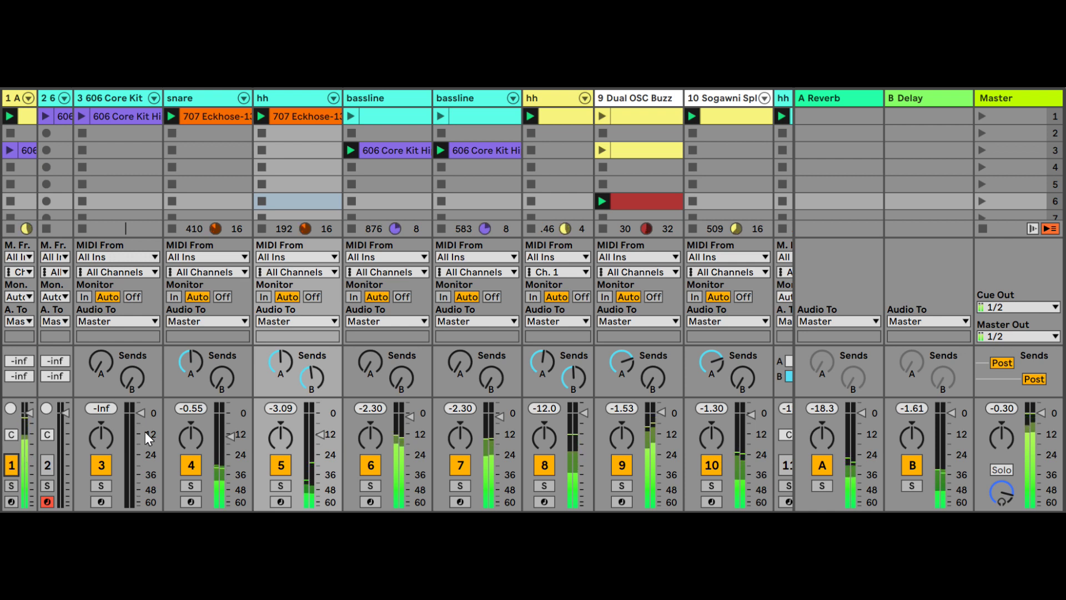
Lower the Dual OSC Buzz volume to about -16 dB.
left_click(660, 411)
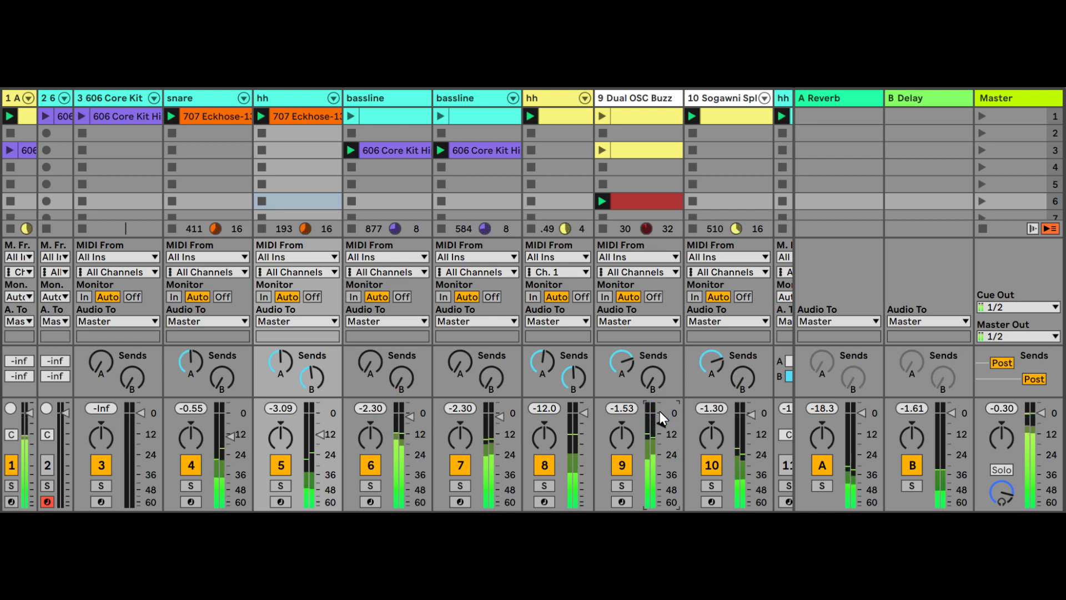
scroll(661, 411, "down", 3)
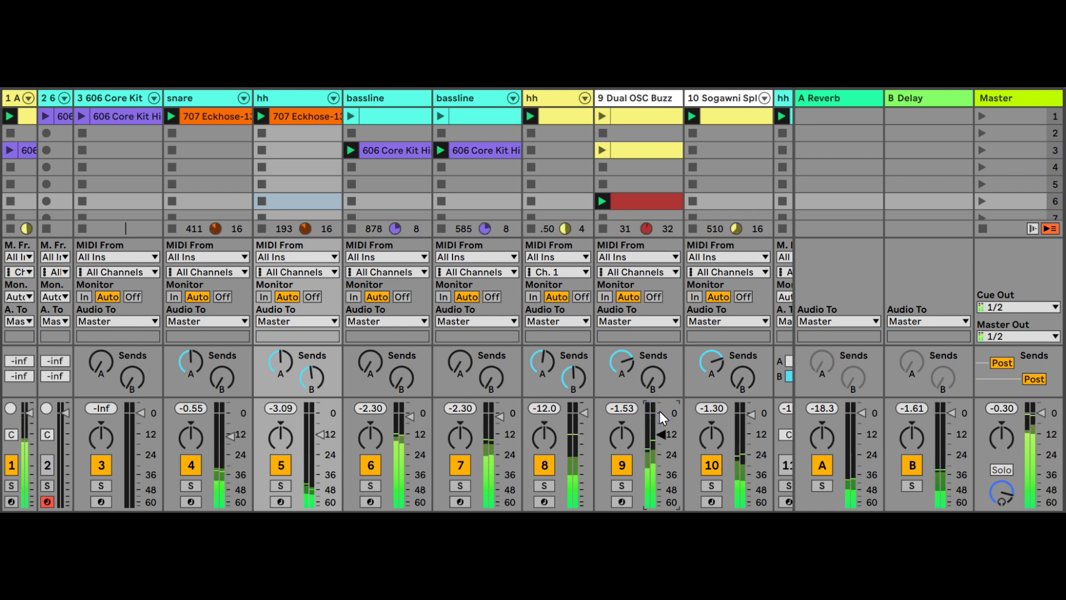
scroll(659, 411, "down", 1)
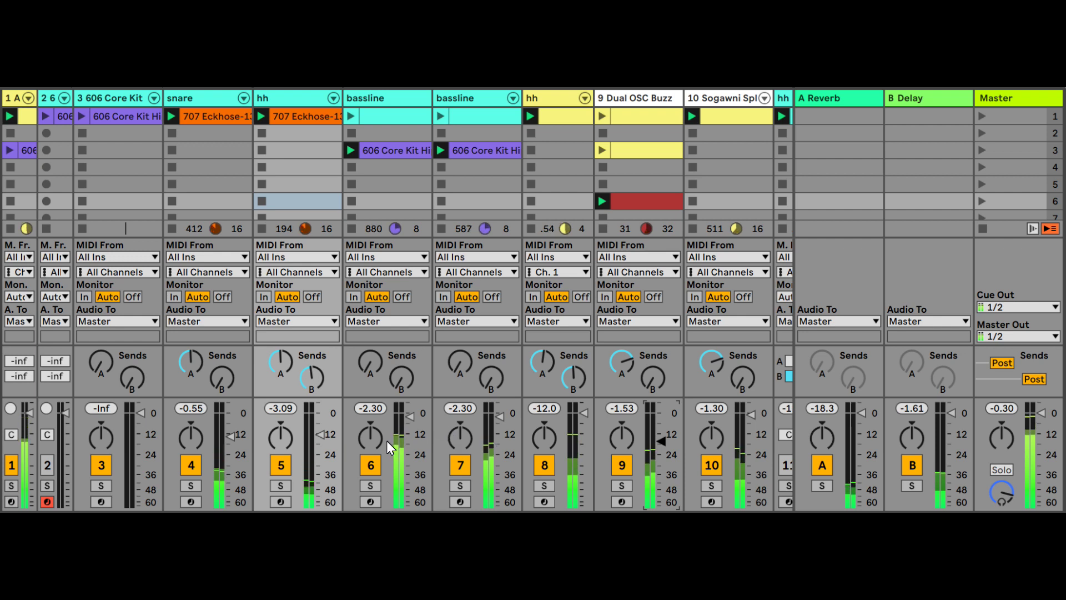
Select the track 6 bassline and start adjusting the volume of the track 7 bassline.
left_click(382, 101)
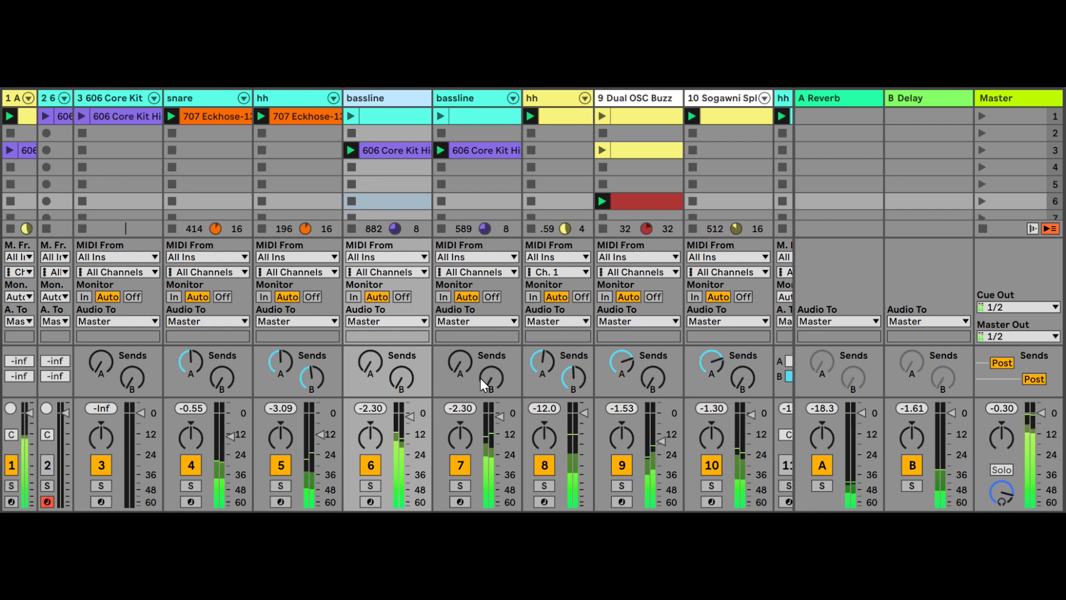
left_click(502, 417)
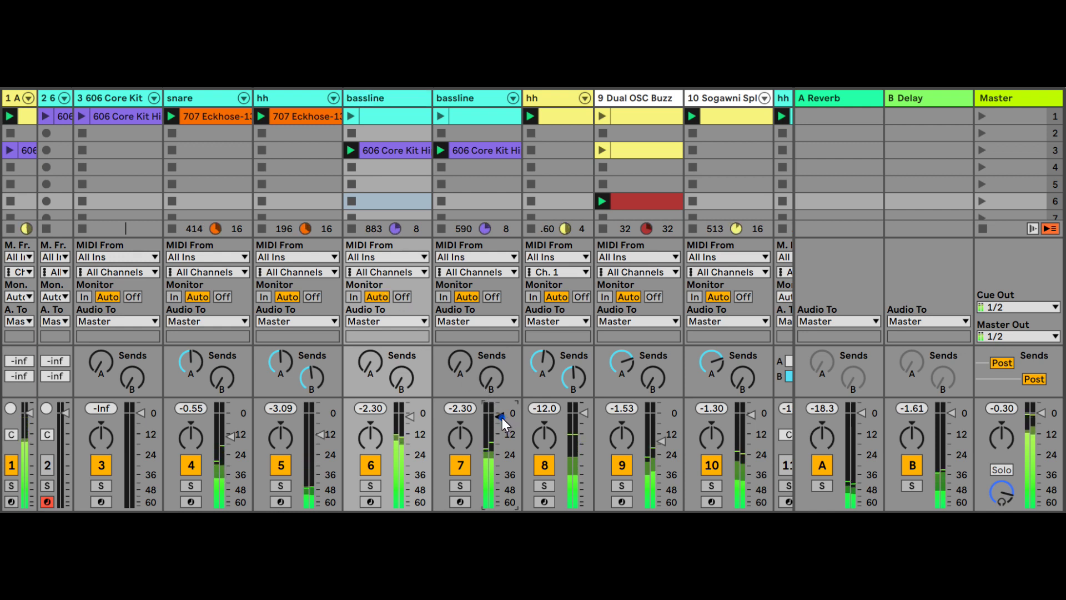